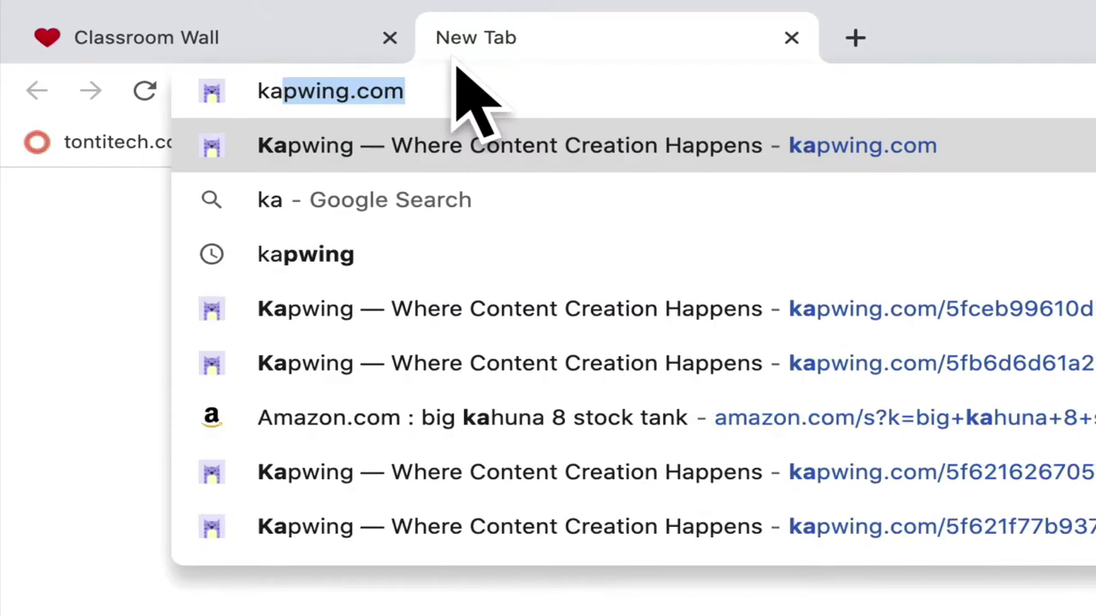
Go to kapwing.com and start a new content project from My Workspace.
{"action": "key", "text": "Return"}
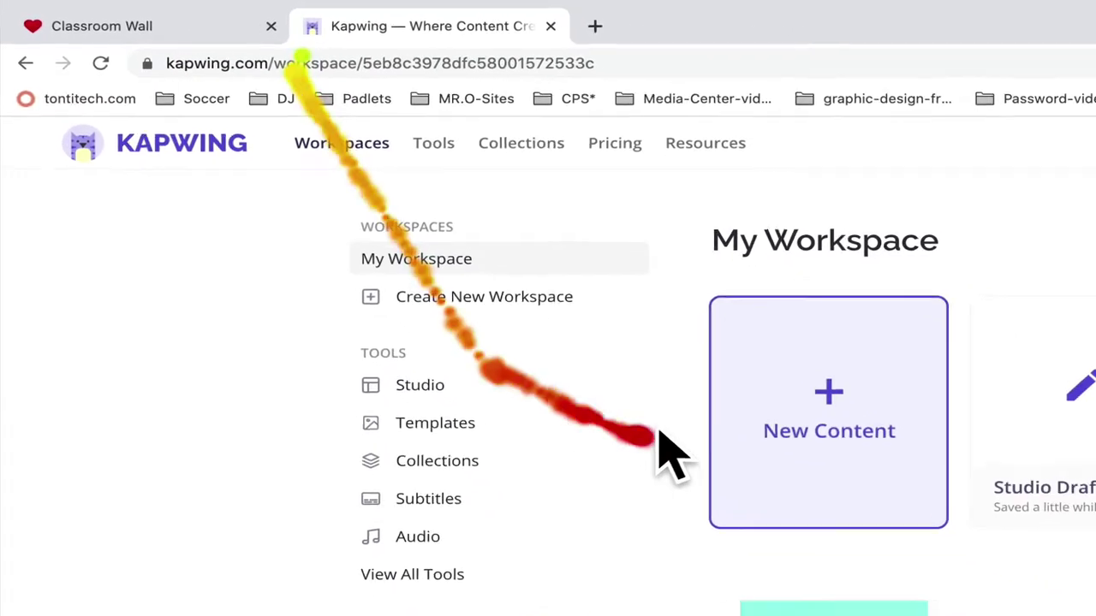
{"action": "left_click", "coordinate": [694, 343]}
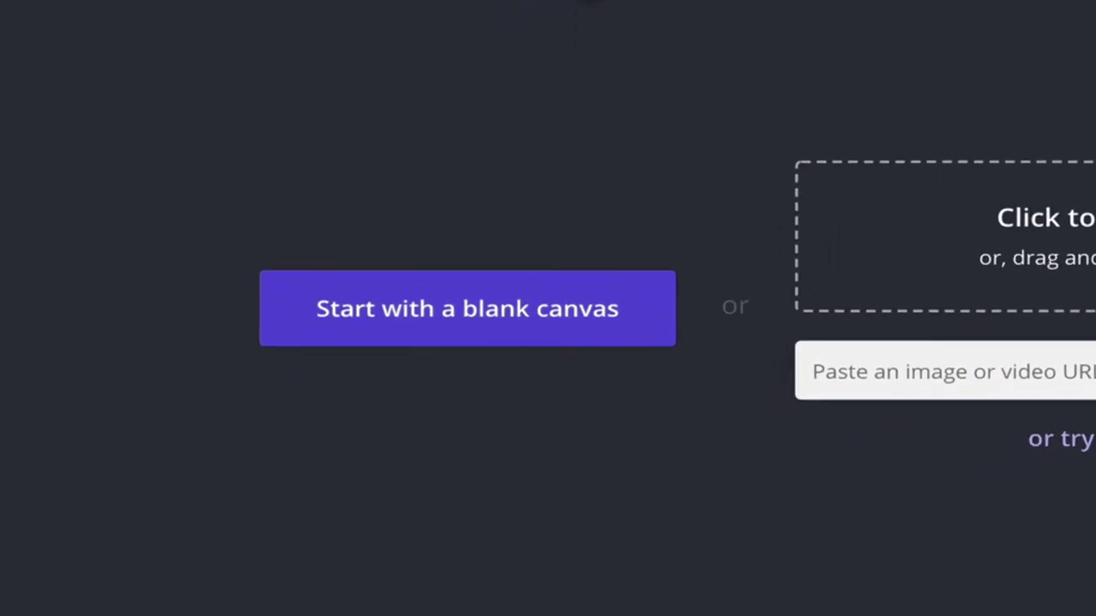
Start with a blank canvas and upload the first screenshot, the space comic panel.
{"action": "left_click", "coordinate": [500, 319]}
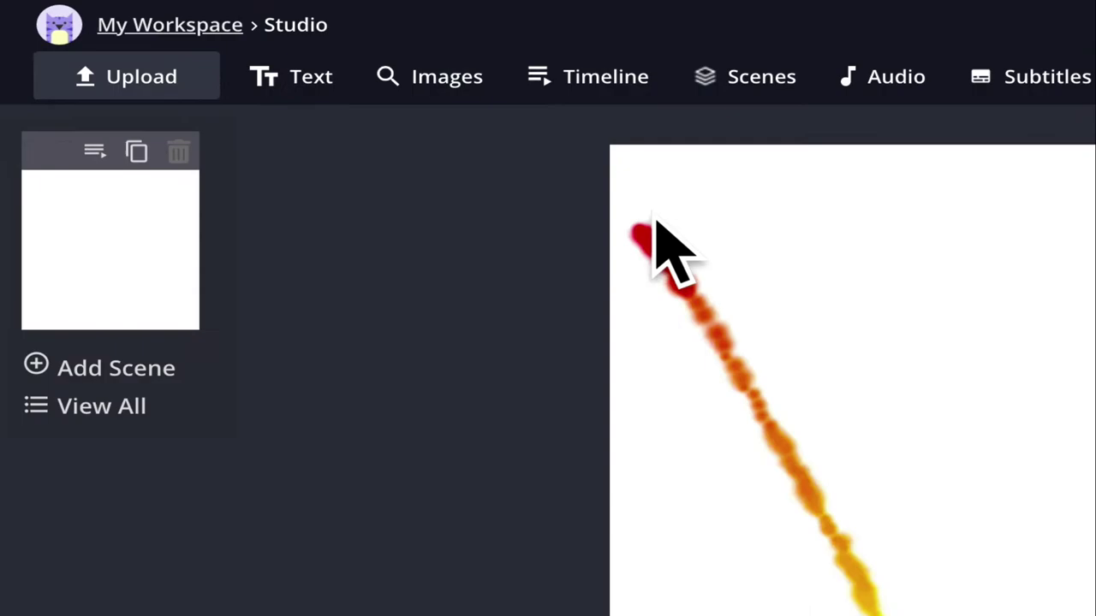
{"action": "left_click", "coordinate": [141, 86]}
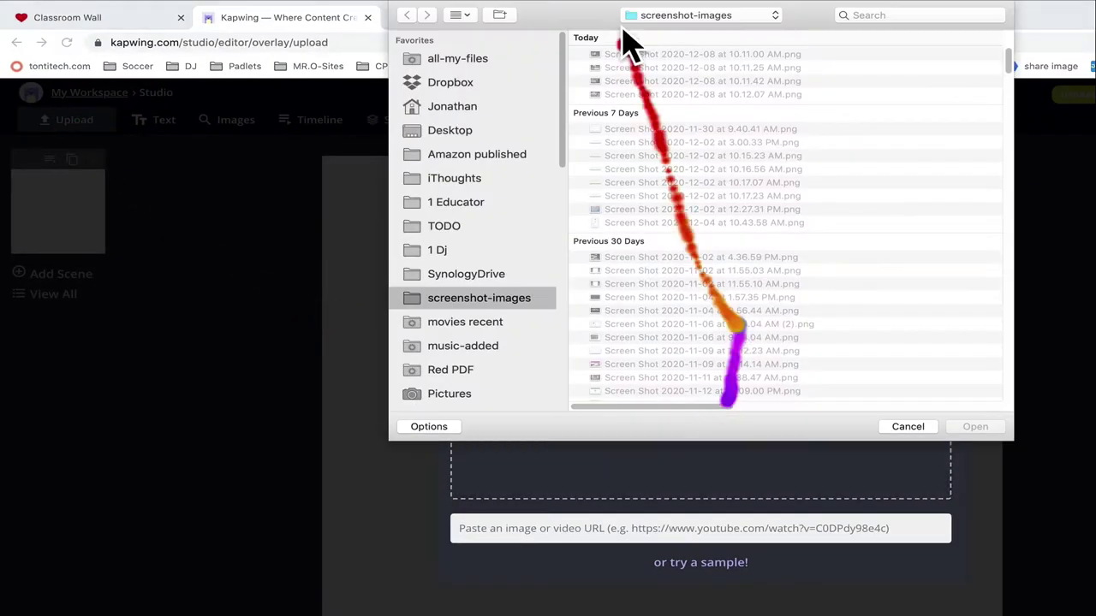
{"action": "left_click", "coordinate": [668, 54]}
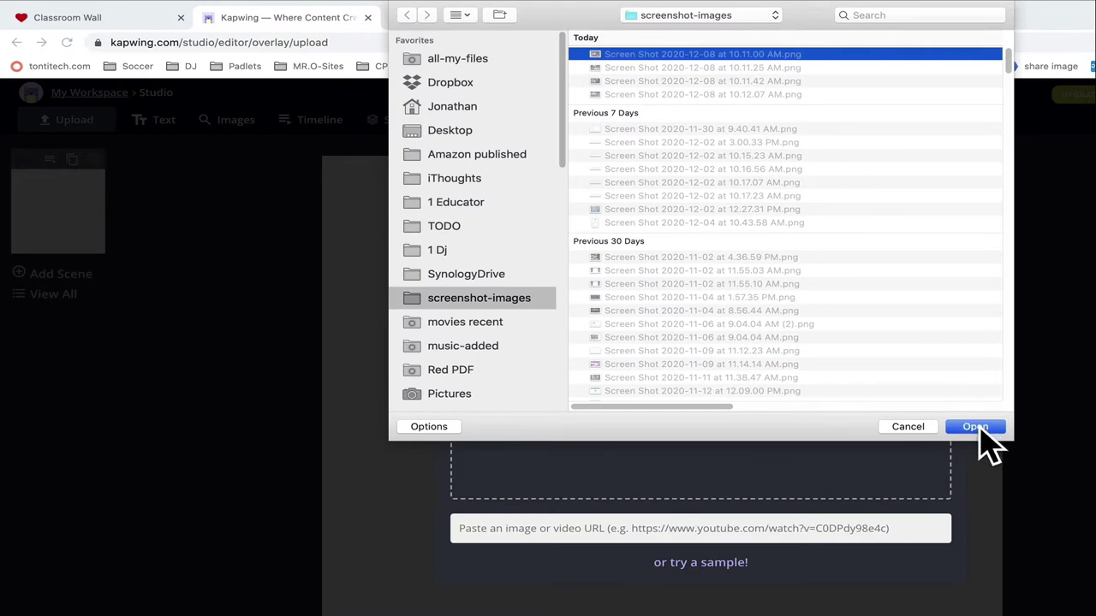
{"action": "left_click", "coordinate": [976, 427]}
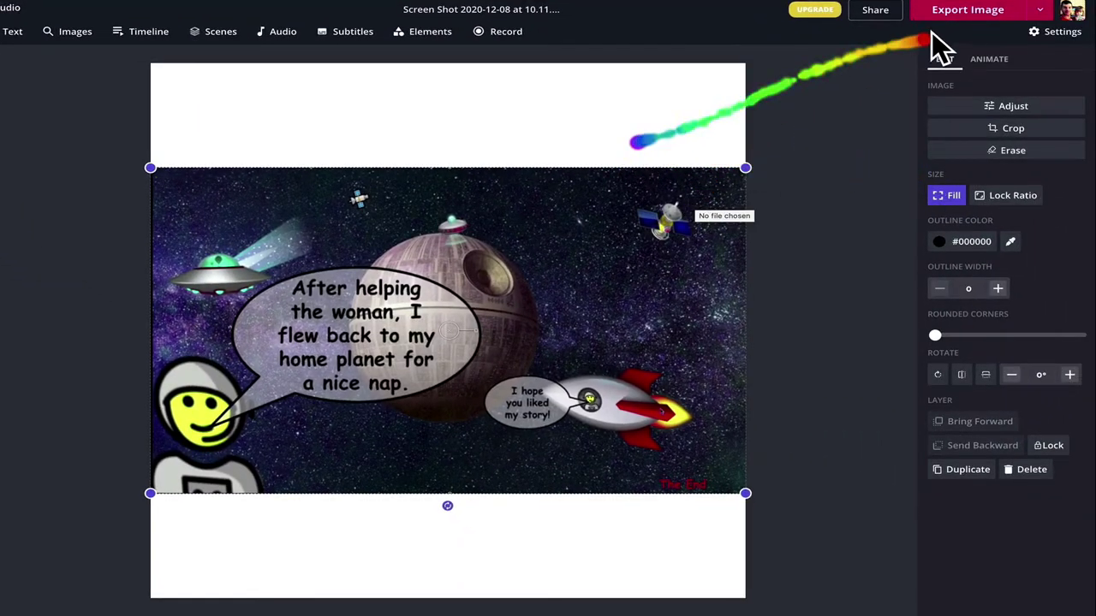
Set the canvas output size to 16:9 after trying 9:16, 4:5 and 5:4.
{"action": "left_click", "coordinate": [659, 124]}
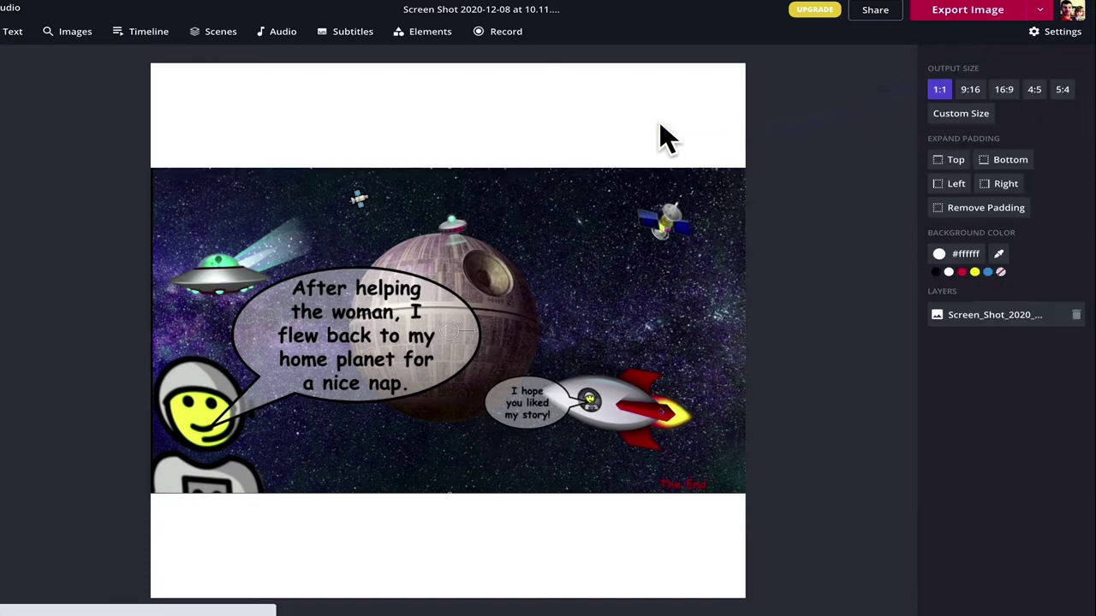
{"action": "left_click", "coordinate": [969, 89]}
{"action": "left_click", "coordinate": [1005, 90]}
{"action": "left_click", "coordinate": [1034, 91]}
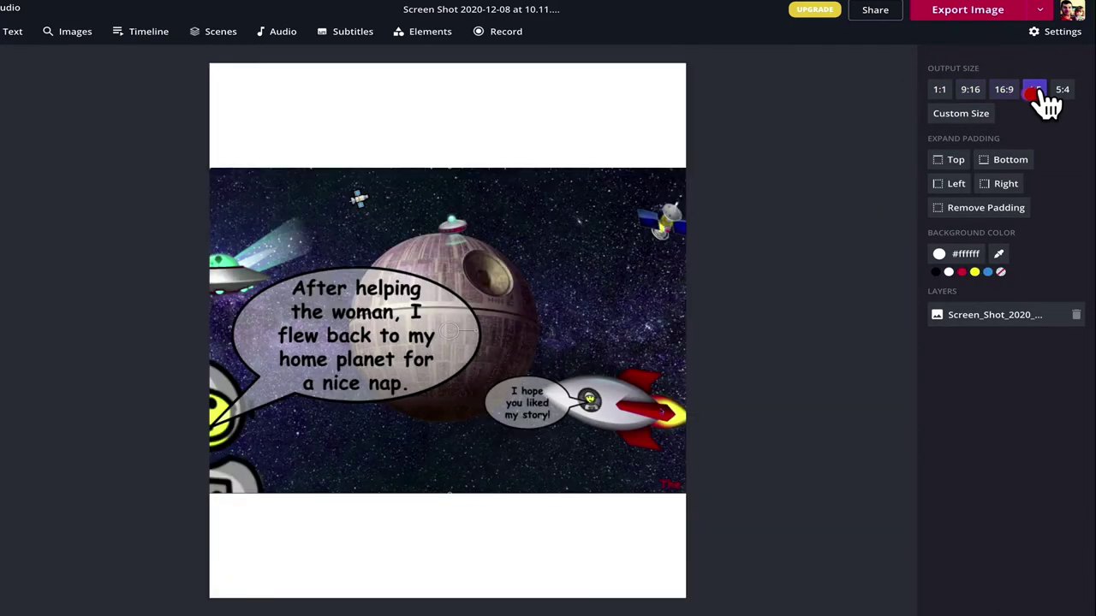
{"action": "left_click", "coordinate": [1063, 90]}
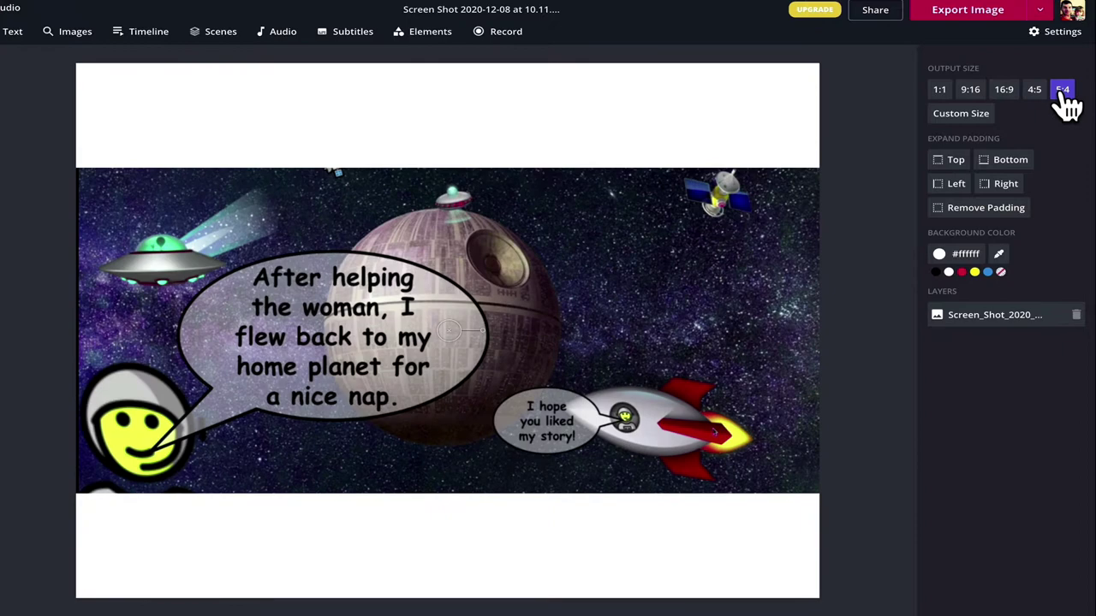
{"action": "left_click", "coordinate": [1005, 90]}
Move and enlarge the space comic image so it fills the frame, centred.
{"action": "left_click_drag", "start_coordinate": [625, 358], "coordinate": [613, 267]}
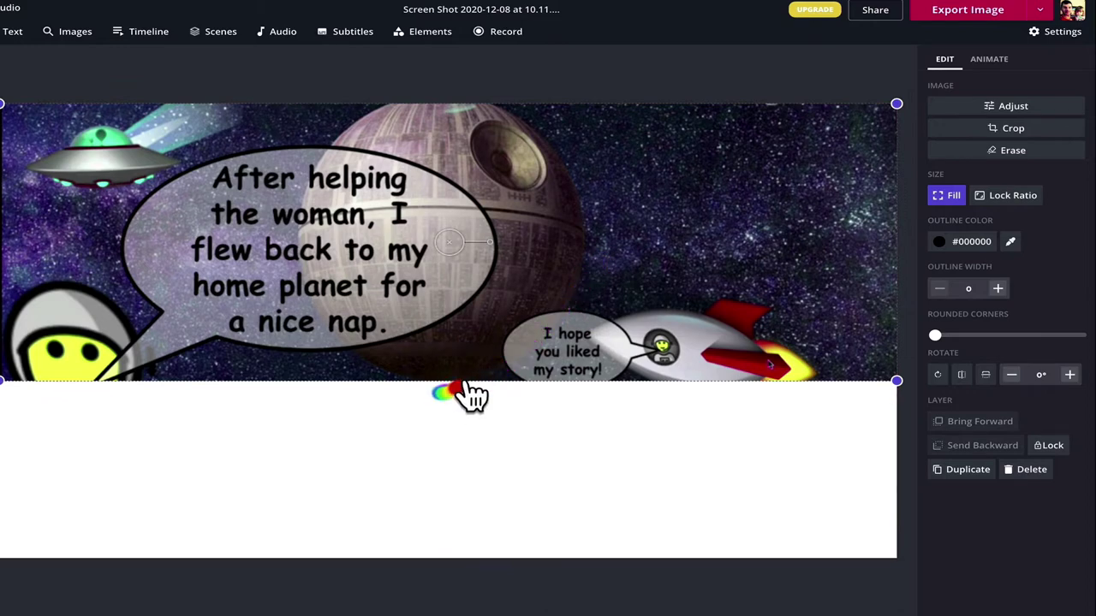
{"action": "left_click_drag", "start_coordinate": [896, 383], "coordinate": [906, 579]}
{"action": "left_click_drag", "start_coordinate": [792, 532], "coordinate": [786, 526]}
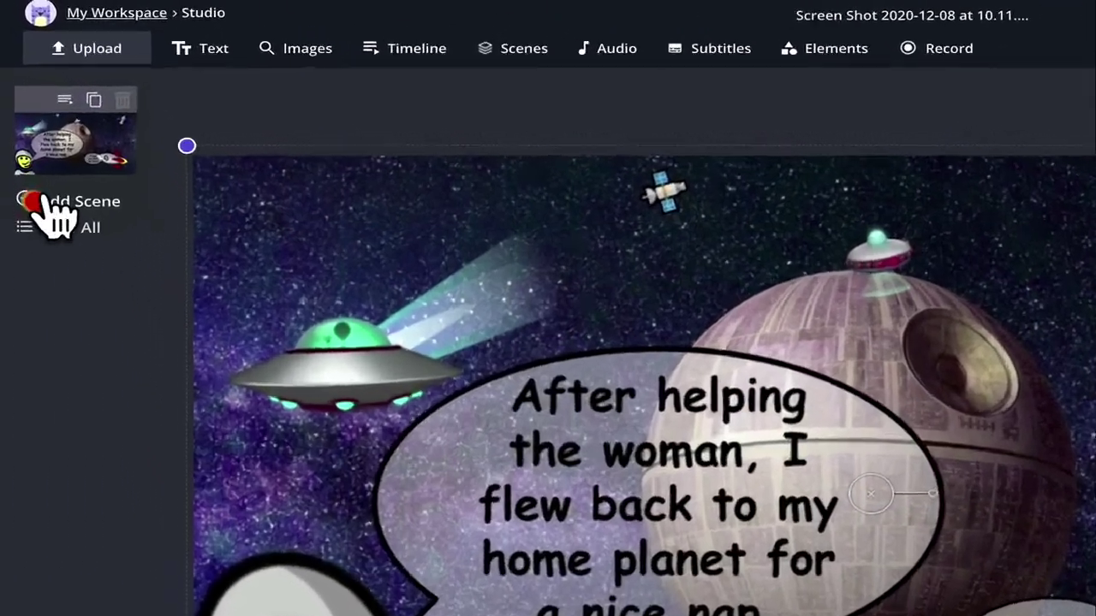
Add a second scene with the park translation screenshot stretched to the canvas edge.
{"action": "left_click", "coordinate": [44, 135]}
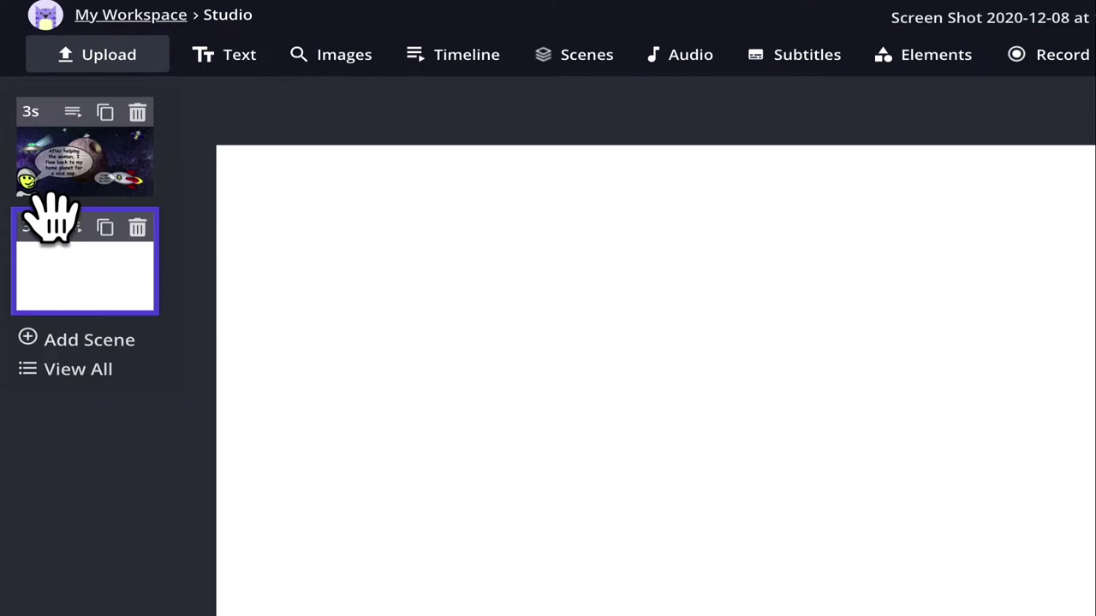
{"action": "left_click", "coordinate": [109, 60]}
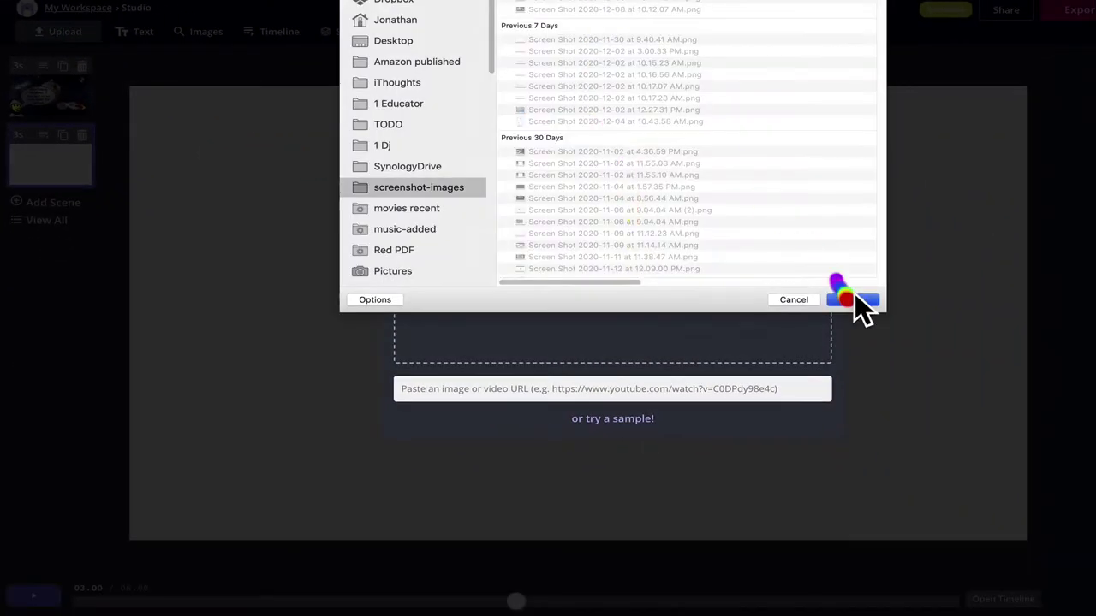
{"action": "left_click", "coordinate": [859, 300]}
{"action": "left_click_drag", "start_coordinate": [988, 539], "coordinate": [1034, 544]}
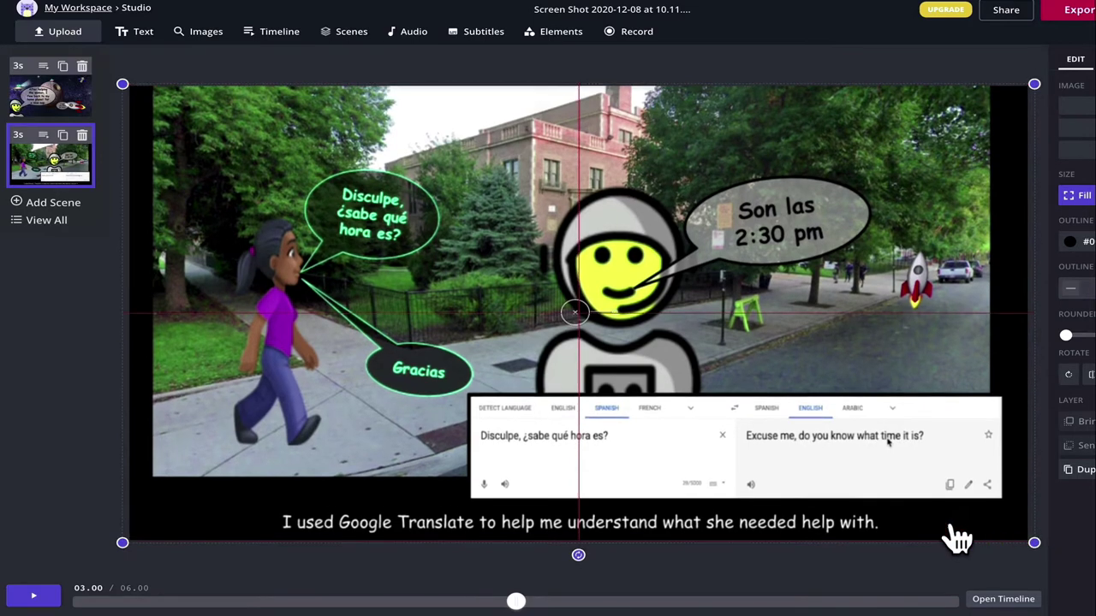
{"action": "left_click", "coordinate": [925, 582]}
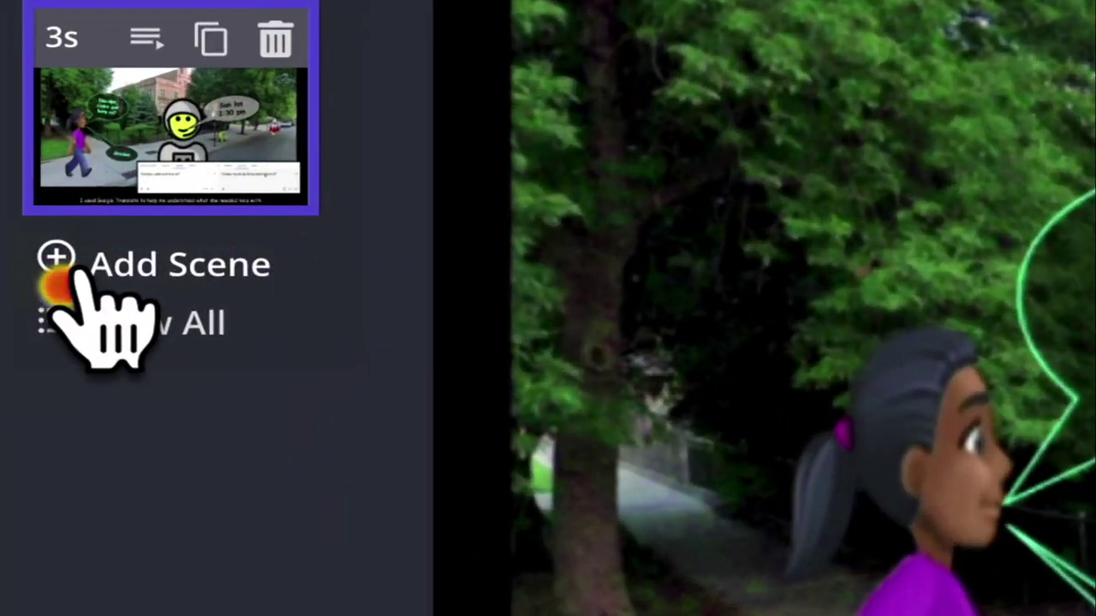
Add a third scene with the aerial rocket-landing screenshot.
{"action": "left_click", "coordinate": [21, 204]}
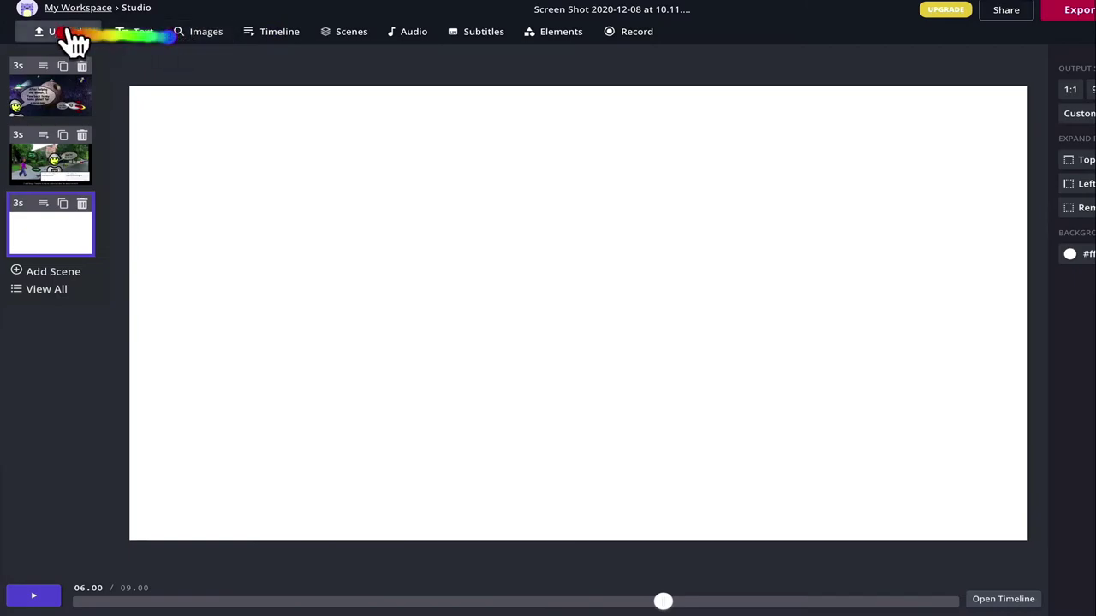
{"action": "left_click", "coordinate": [72, 36]}
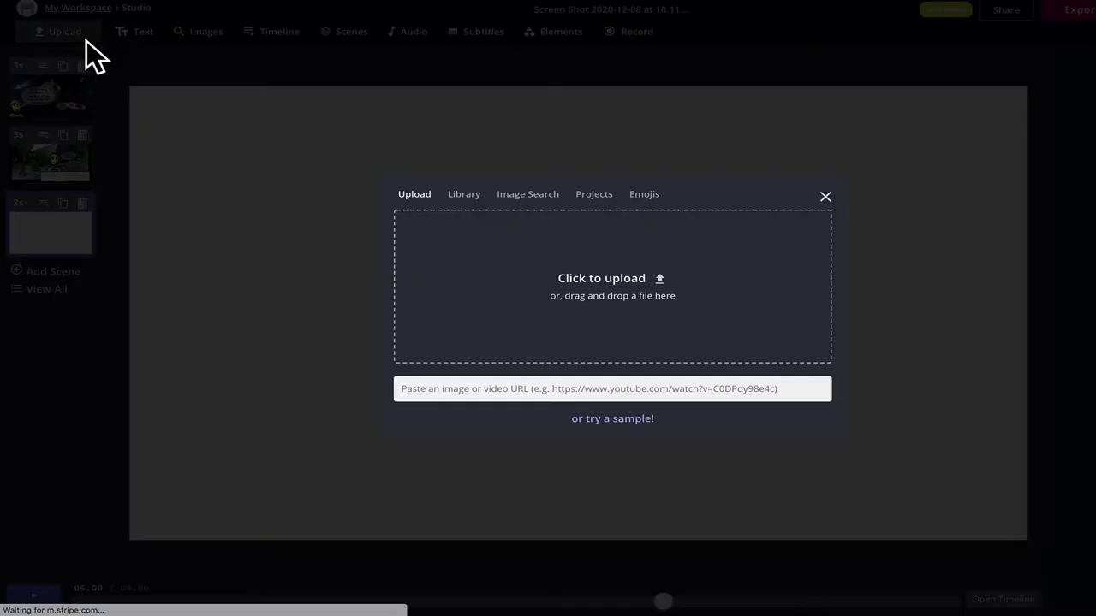
{"action": "left_click", "coordinate": [629, 293]}
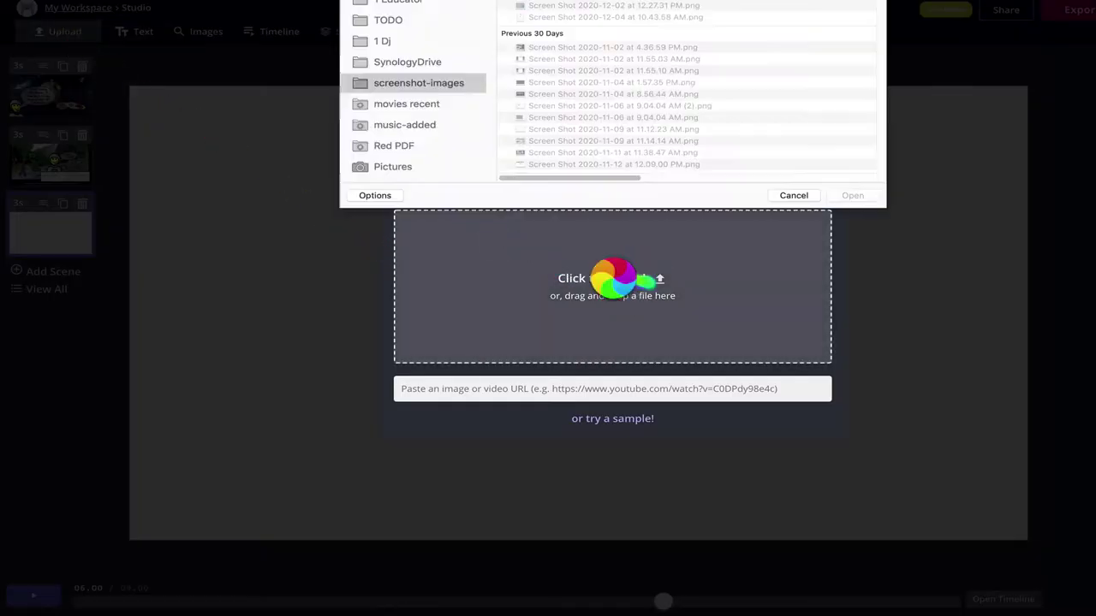
{"action": "left_click", "coordinate": [856, 301]}
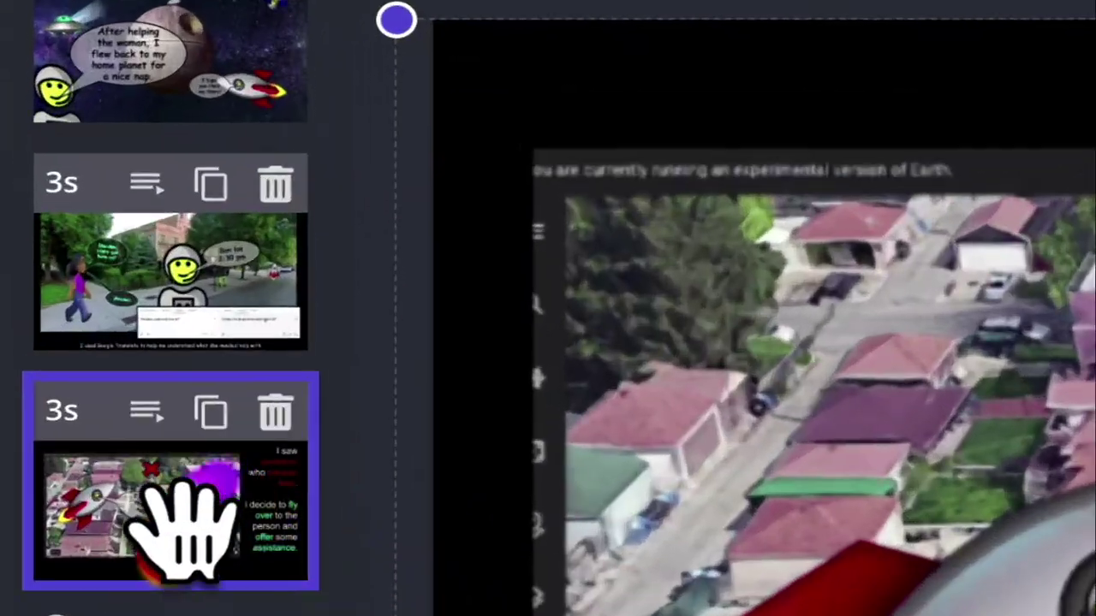
Move the aerial city scene above the park scene.
{"action": "left_click_drag", "start_coordinate": [53, 241], "coordinate": [52, 180]}
{"action": "left_click", "coordinate": [223, 453]}
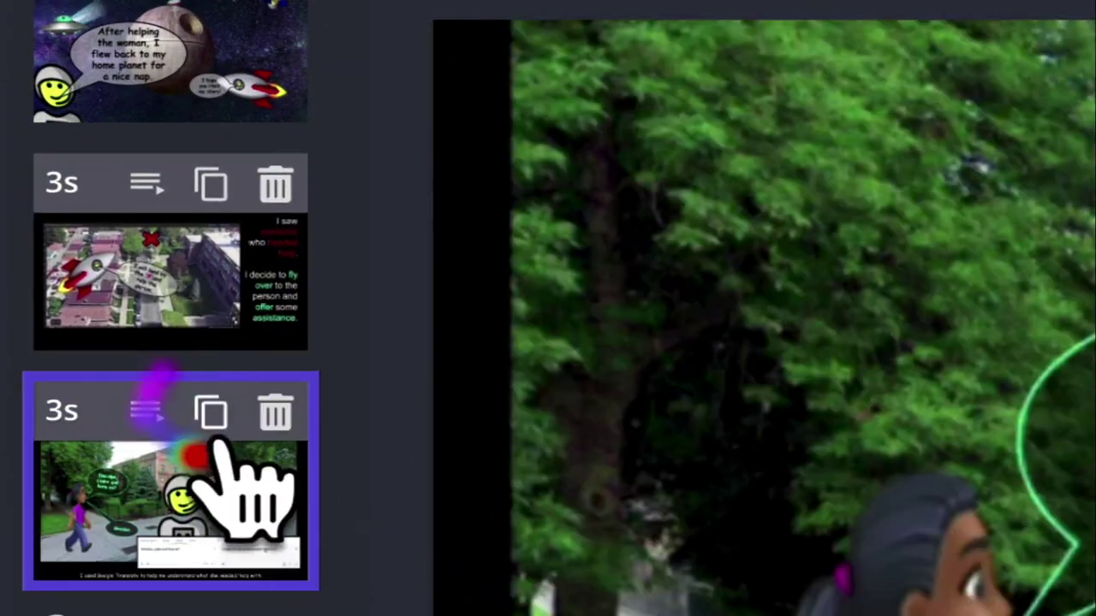
{"action": "scroll", "coordinate": [266, 530], "scroll_direction": "down", "scroll_amount": 5}
Add a fourth scene with the centred rocket-over-Earth screenshot.
{"action": "left_click", "coordinate": [149, 364]}
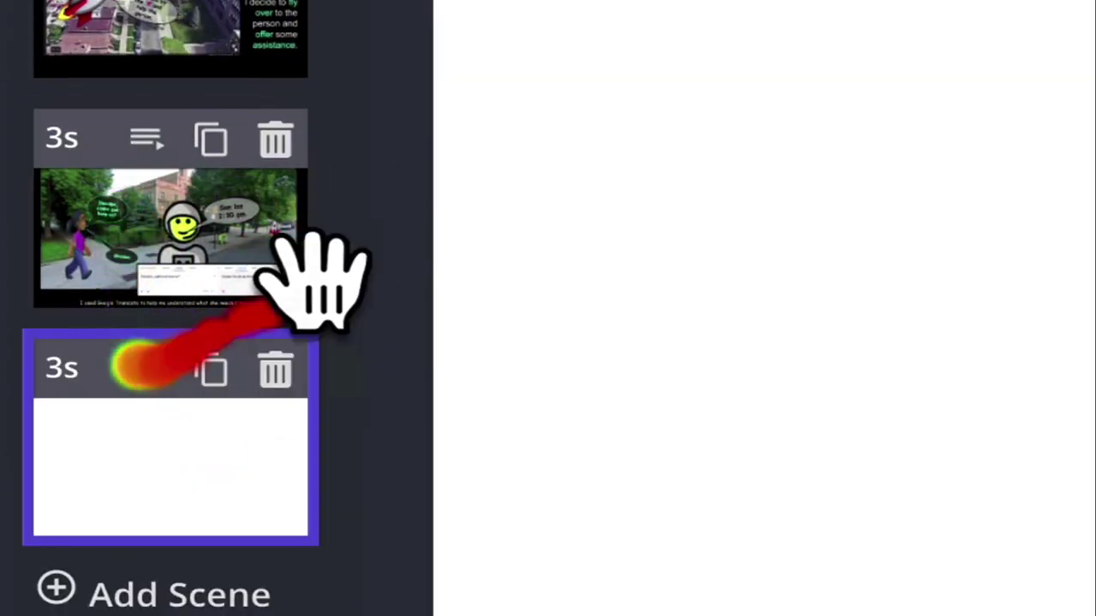
{"action": "left_click", "coordinate": [51, 96]}
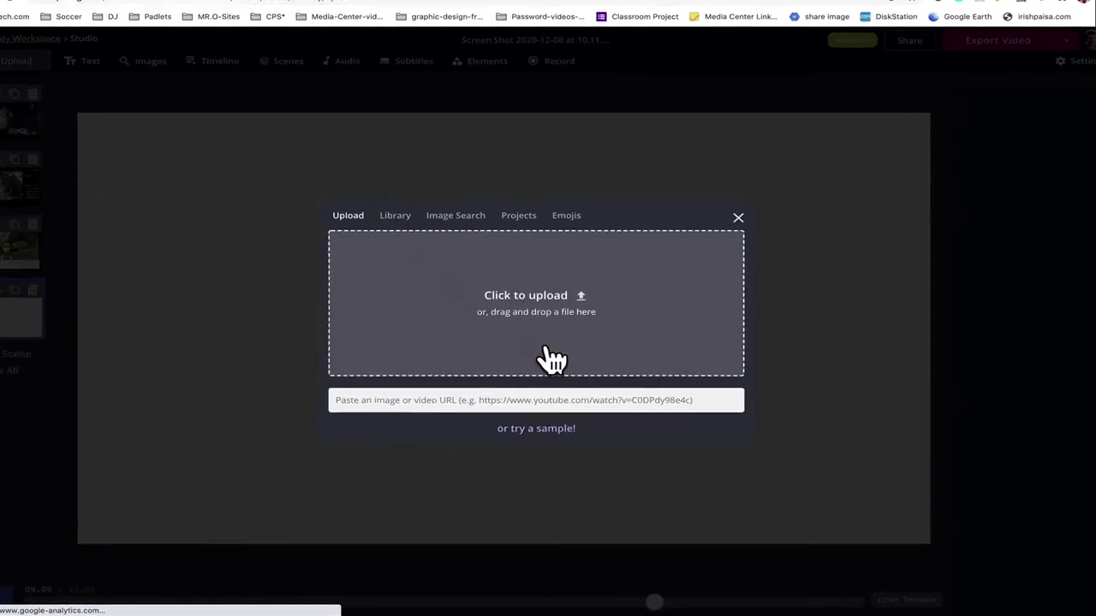
{"action": "left_click", "coordinate": [541, 314]}
{"action": "double_click", "coordinate": [482, 25]}
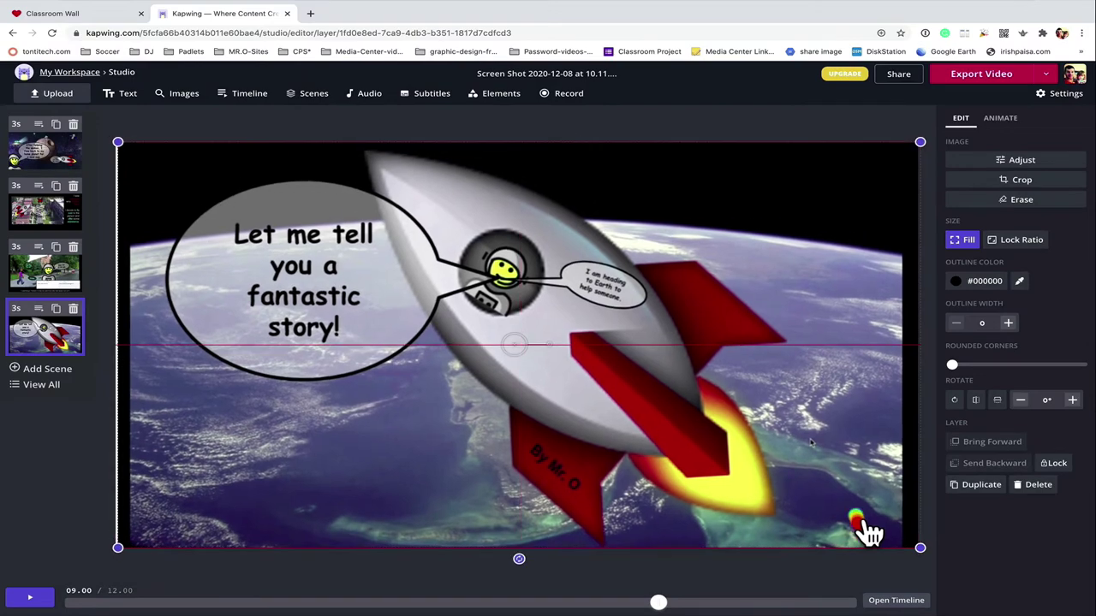
{"action": "left_click_drag", "start_coordinate": [869, 532], "coordinate": [864, 532]}
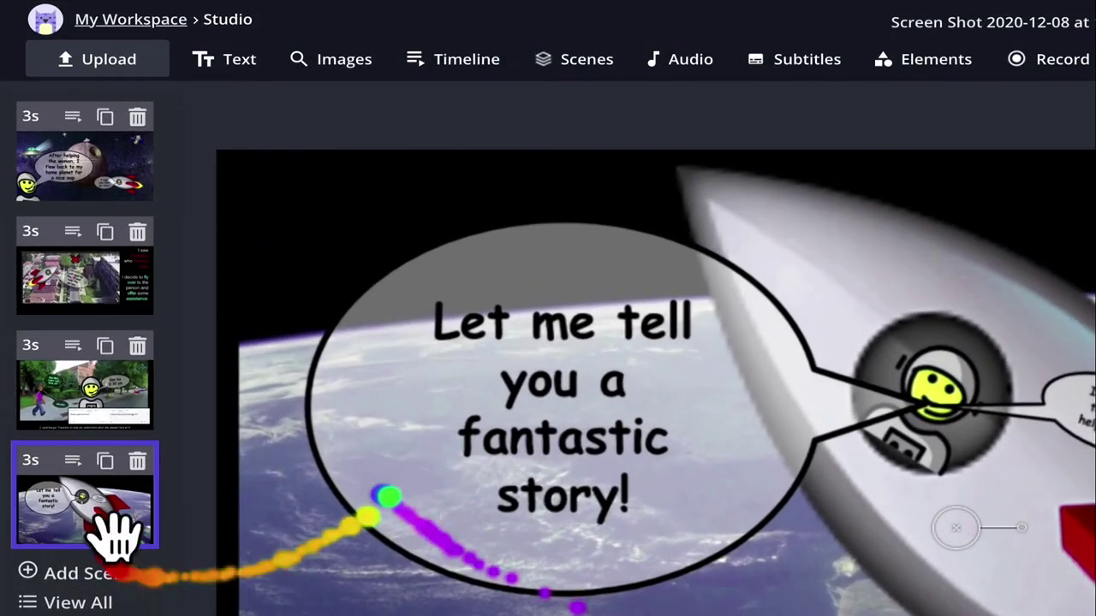
Make the rocket scene first and move the home-planet space scene to last.
{"action": "left_click_drag", "start_coordinate": [57, 344], "coordinate": [47, 263]}
{"action": "left_click_drag", "start_coordinate": [88, 381], "coordinate": [103, 176]}
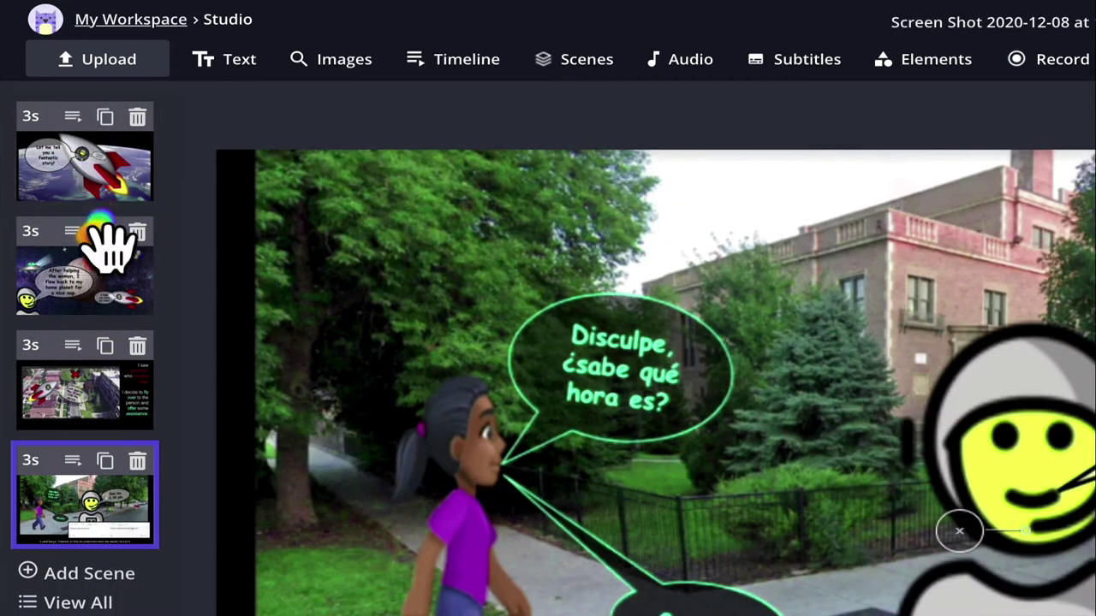
{"action": "left_click", "coordinate": [124, 301]}
{"action": "left_click_drag", "start_coordinate": [124, 301], "coordinate": [128, 542]}
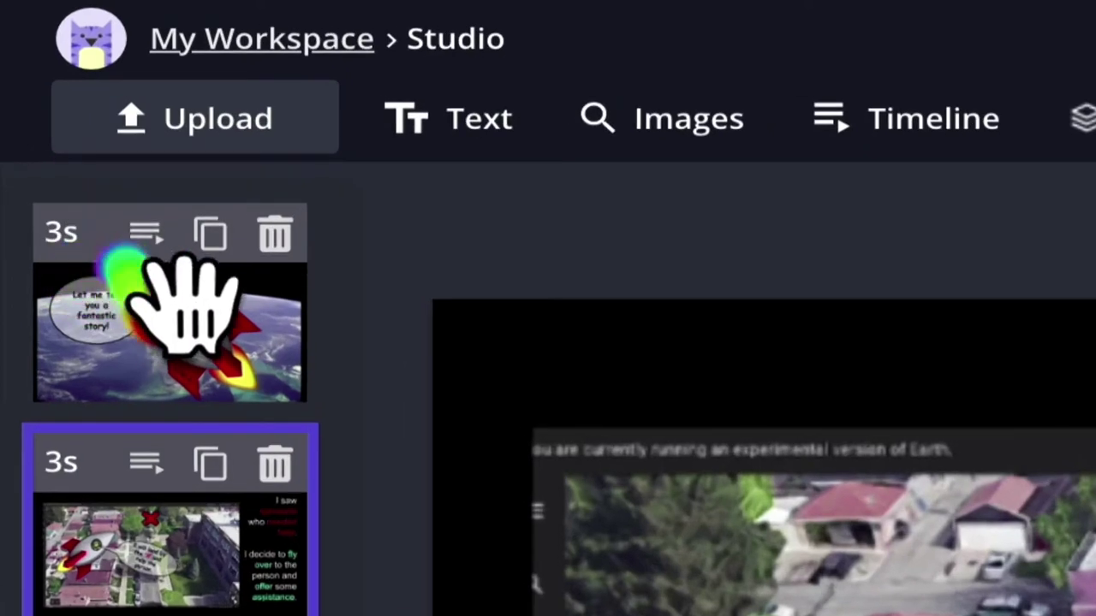
Give the opening rocket scene a custom 7-second duration.
{"action": "left_click", "coordinate": [55, 128]}
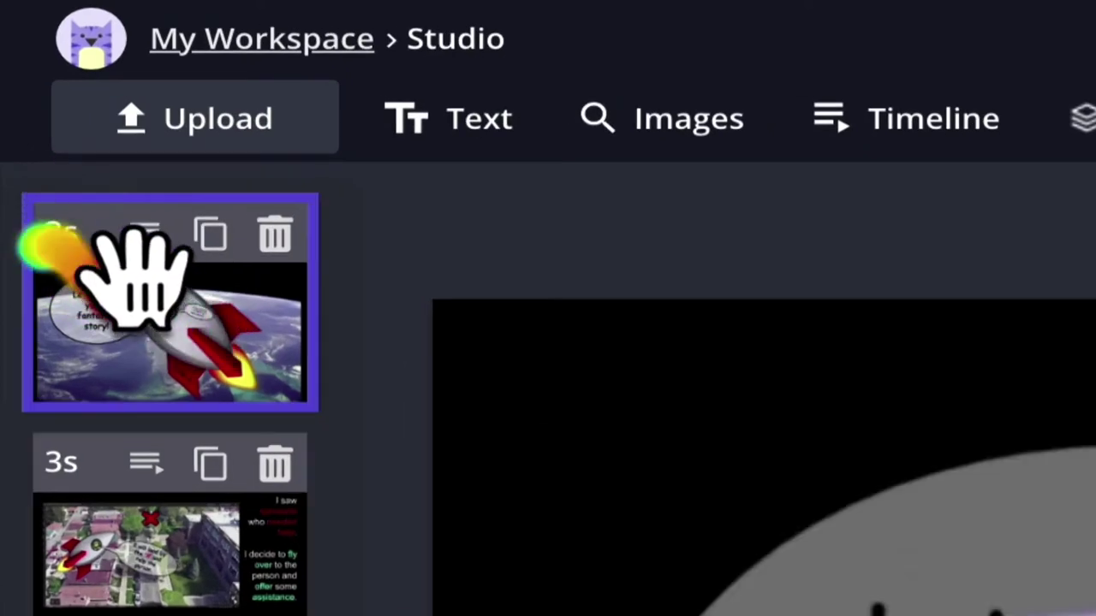
{"action": "left_click", "coordinate": [142, 233]}
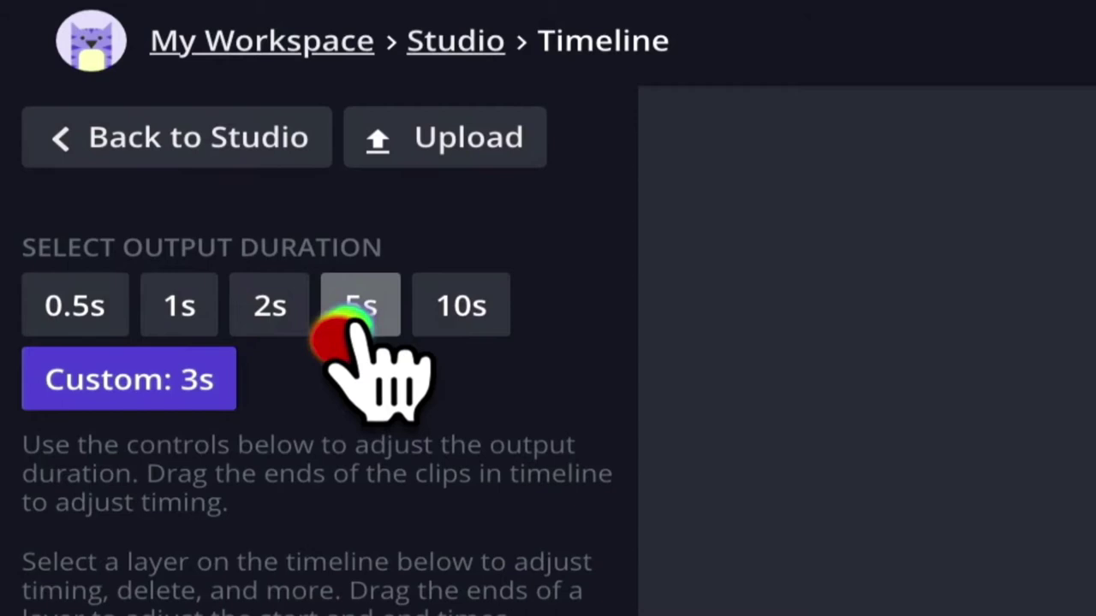
{"action": "left_click", "coordinate": [175, 370]}
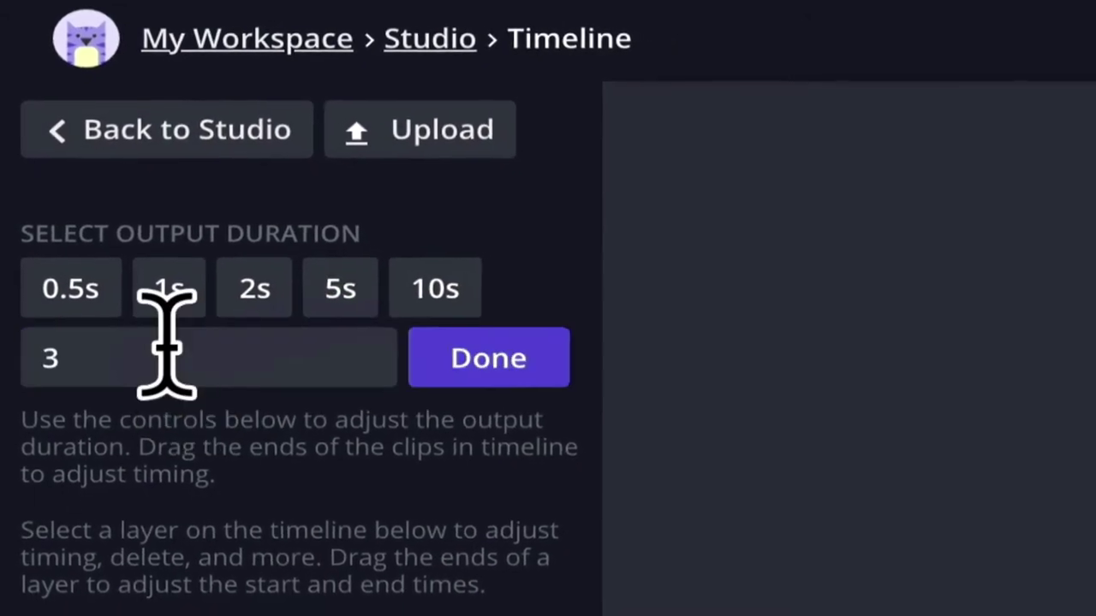
{"action": "double_click", "coordinate": [155, 358]}
{"action": "type", "text": "7"}
{"action": "left_click", "coordinate": [494, 358]}
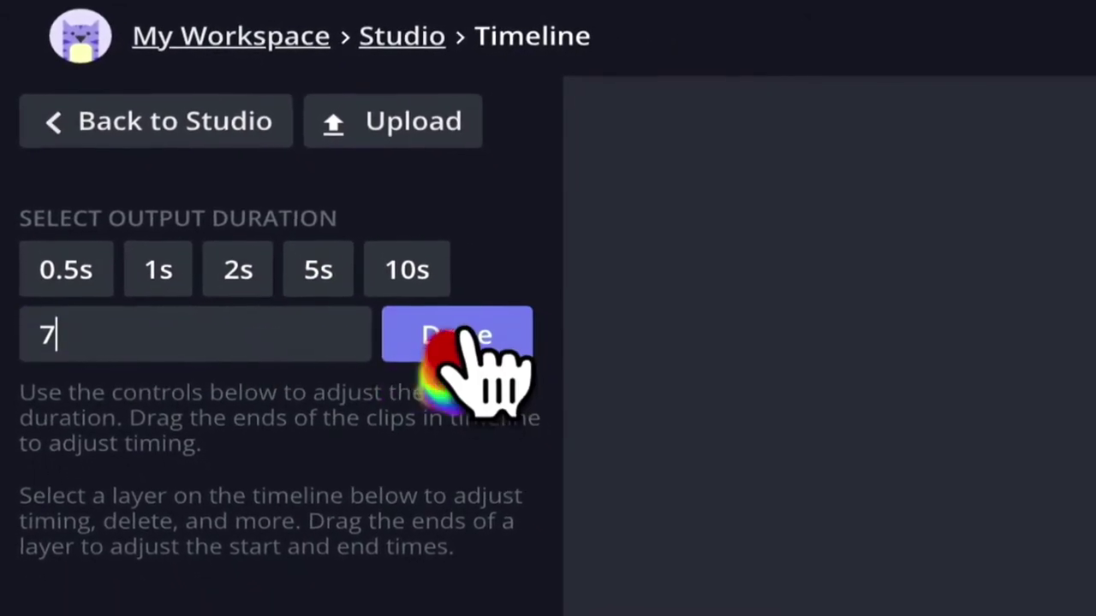
{"action": "left_click", "coordinate": [191, 106]}
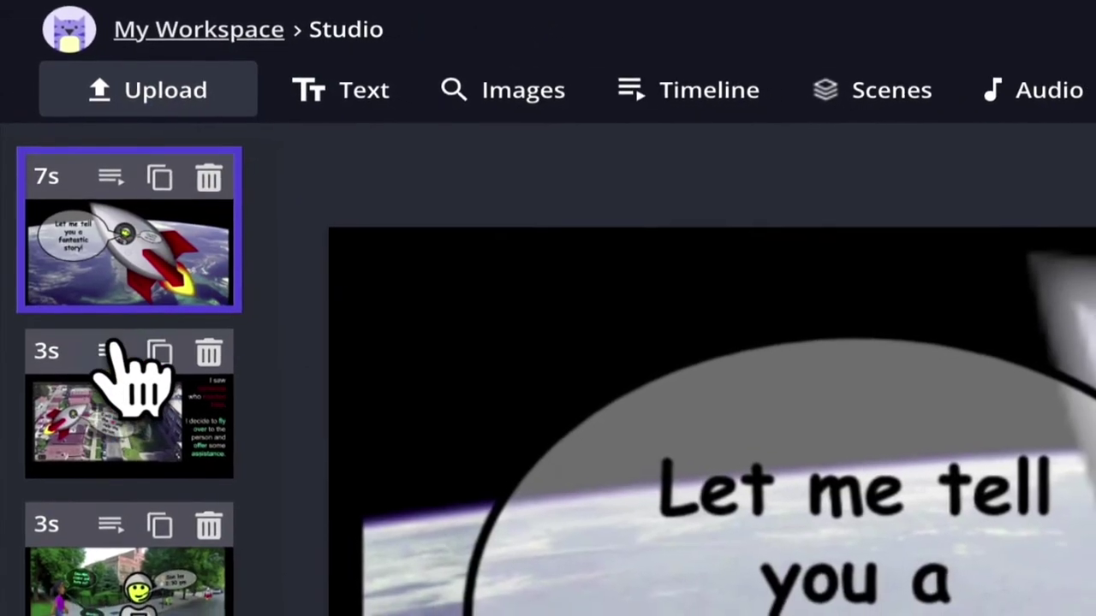
Set the aerial and park scenes to 10 seconds each.
{"action": "left_click", "coordinate": [111, 351]}
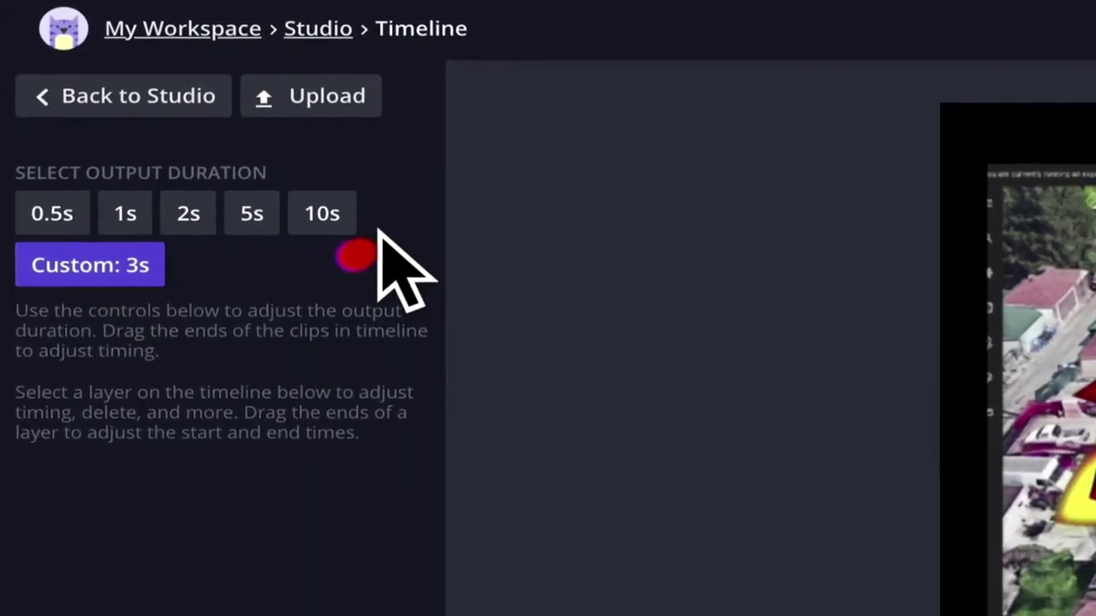
{"action": "left_click", "coordinate": [322, 213]}
{"action": "left_click", "coordinate": [89, 101]}
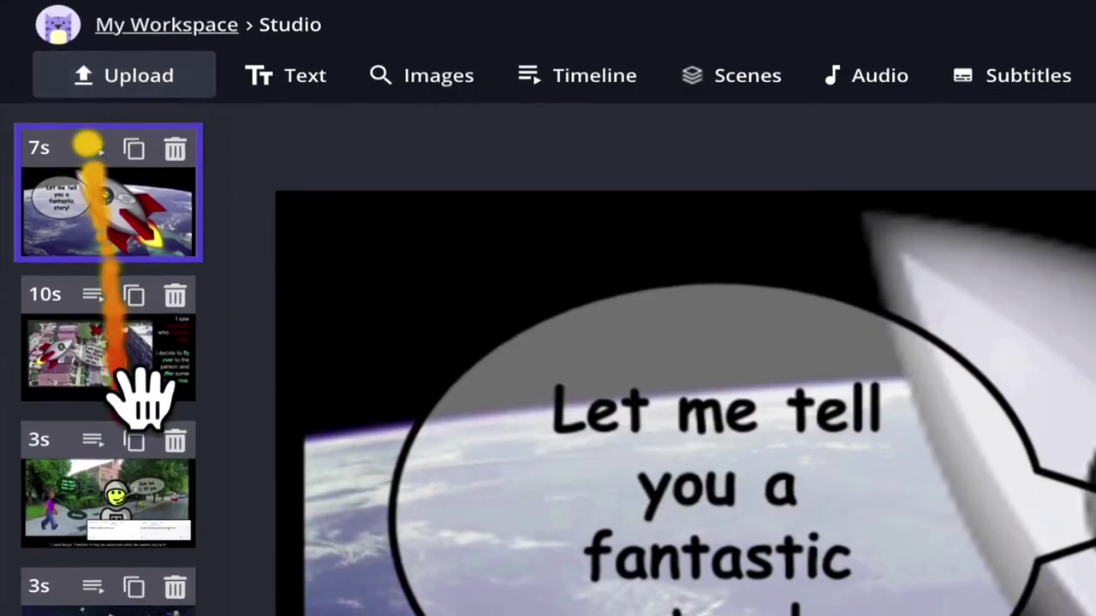
{"action": "left_click", "coordinate": [128, 505]}
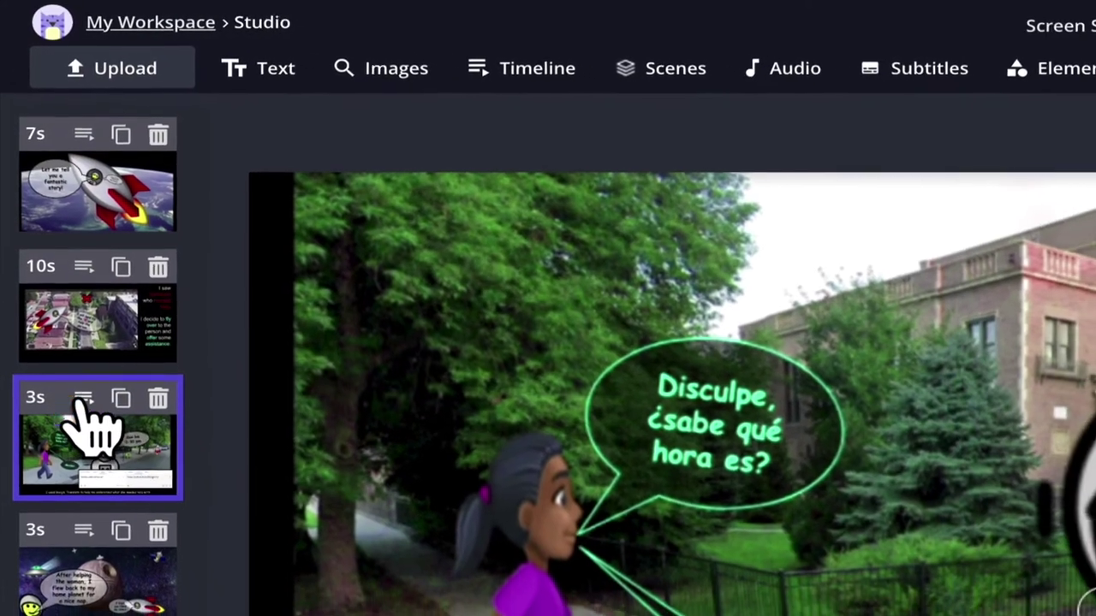
{"action": "left_click", "coordinate": [83, 399]}
{"action": "left_click", "coordinate": [253, 169]}
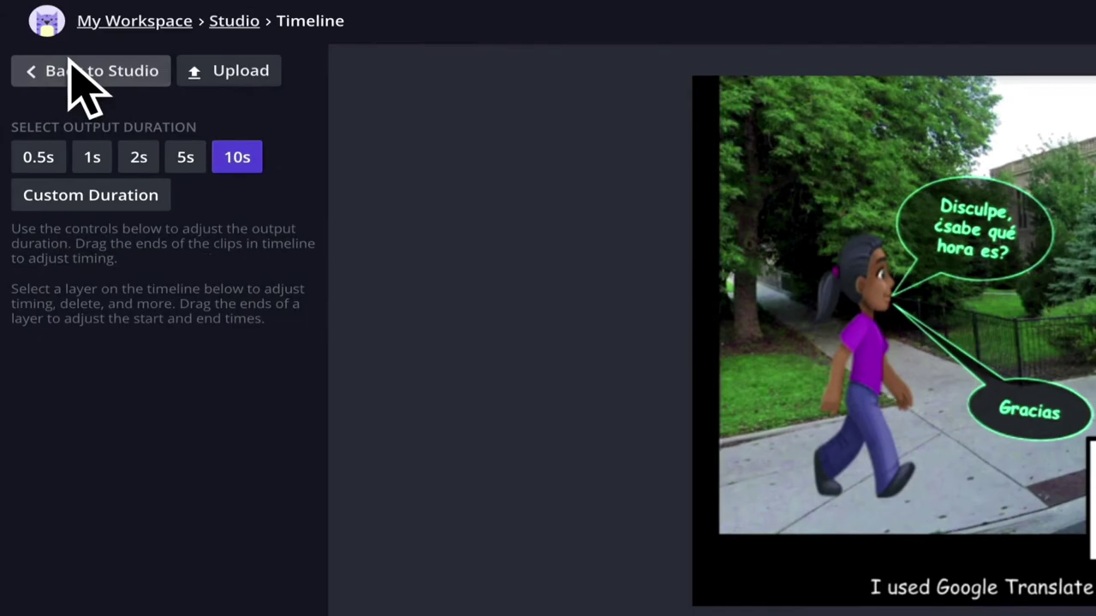
{"action": "left_click", "coordinate": [72, 65]}
Lengthen the final space scene to 10 seconds.
{"action": "left_click", "coordinate": [110, 492]}
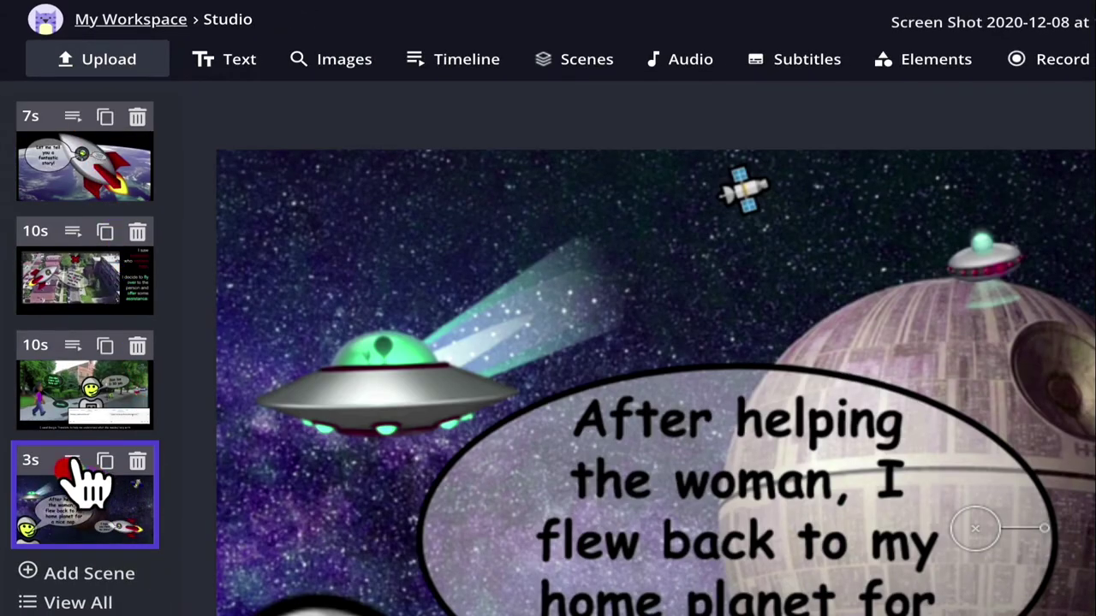
{"action": "left_click", "coordinate": [74, 463]}
{"action": "left_click", "coordinate": [179, 154]}
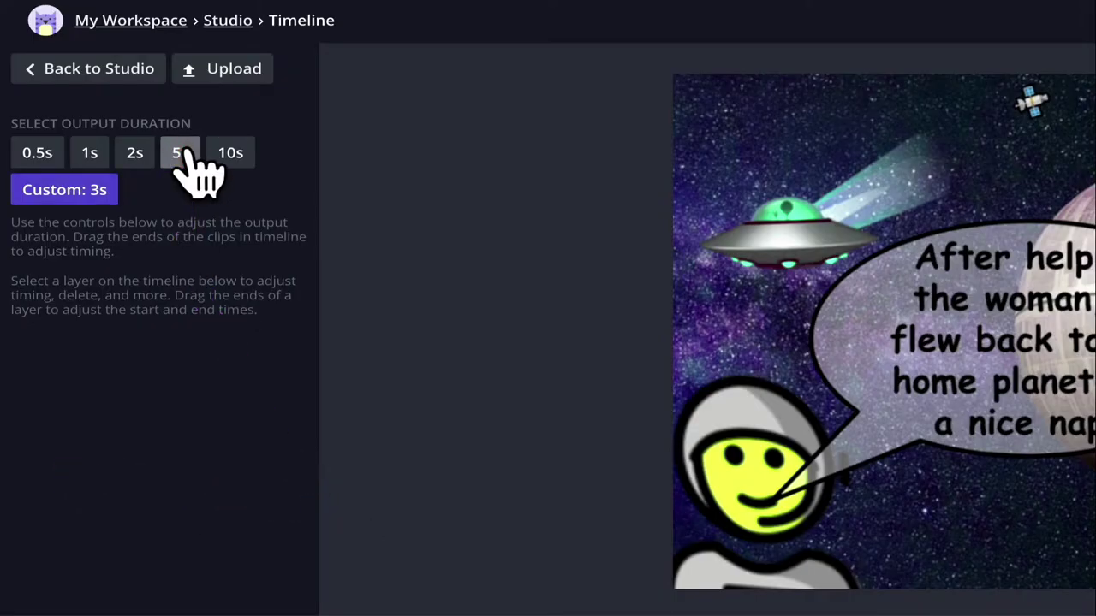
{"action": "left_click", "coordinate": [60, 68]}
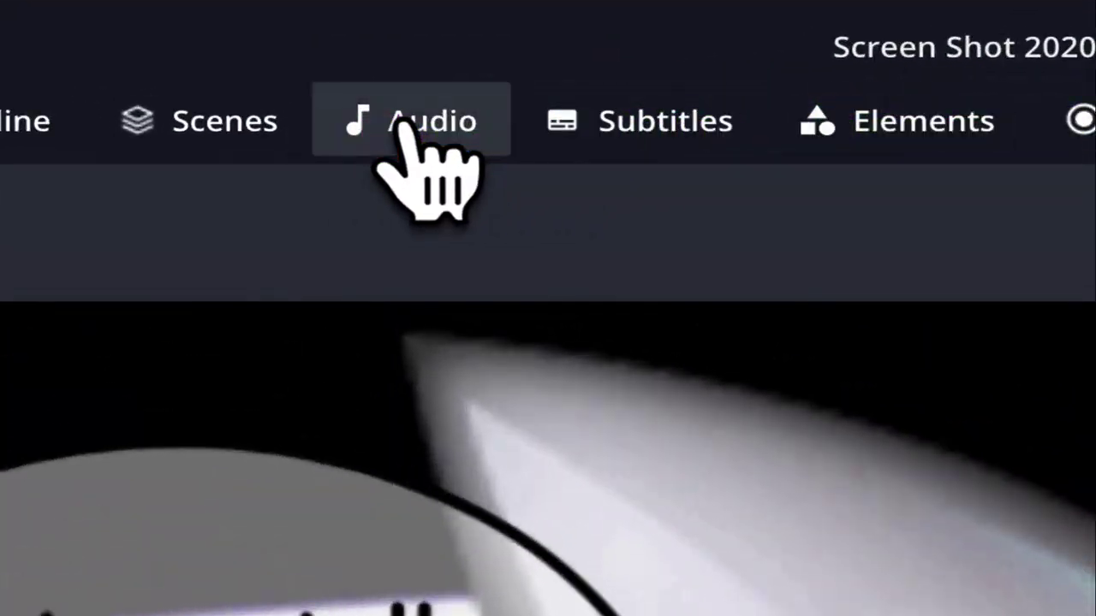
Record a voice narration from 0:00 to the video's 37.11-second end, adjusting its volume.
{"action": "left_click", "coordinate": [400, 122]}
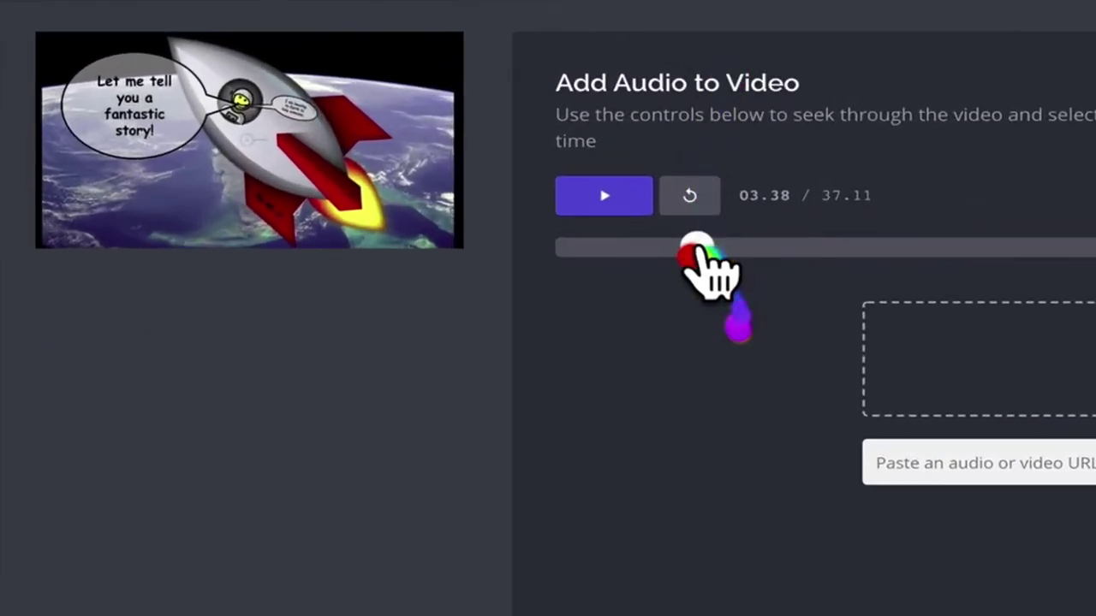
{"action": "left_click_drag", "start_coordinate": [698, 248], "coordinate": [526, 257]}
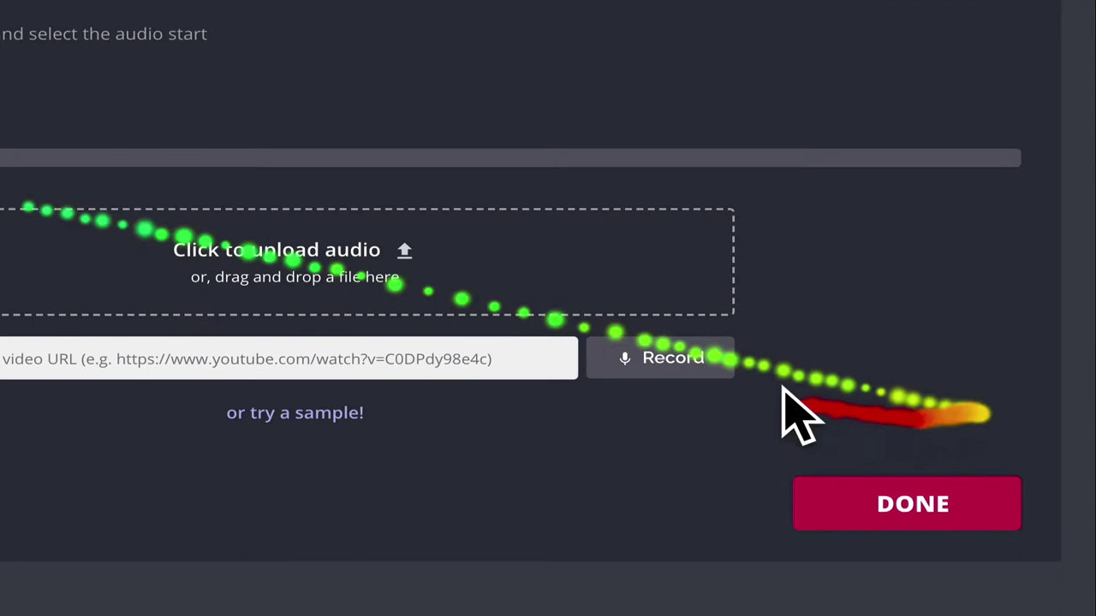
{"action": "left_click", "coordinate": [697, 370]}
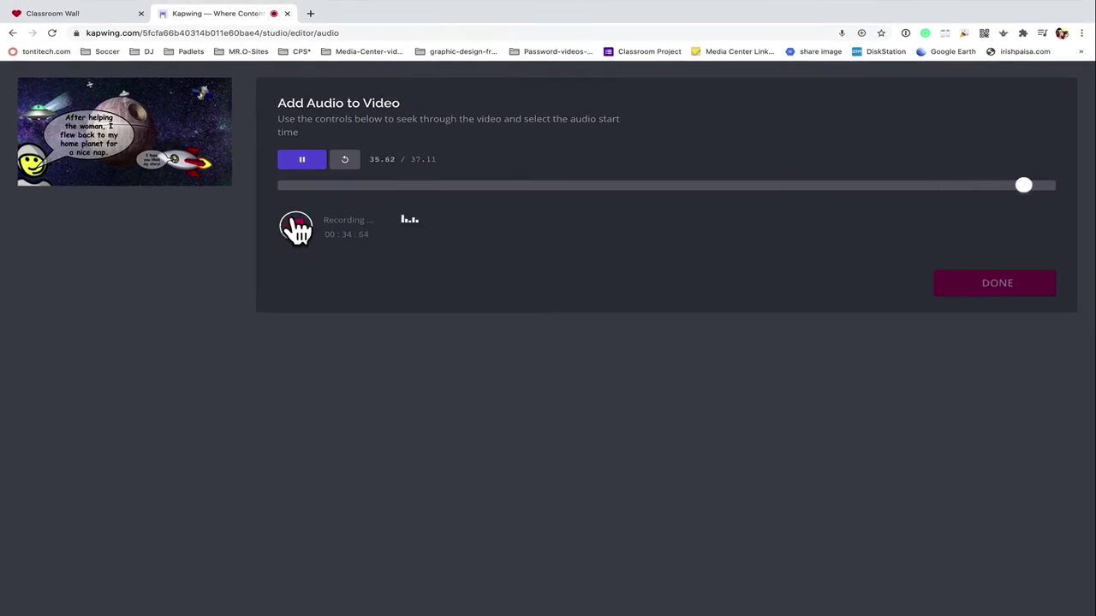
{"action": "left_click", "coordinate": [295, 227]}
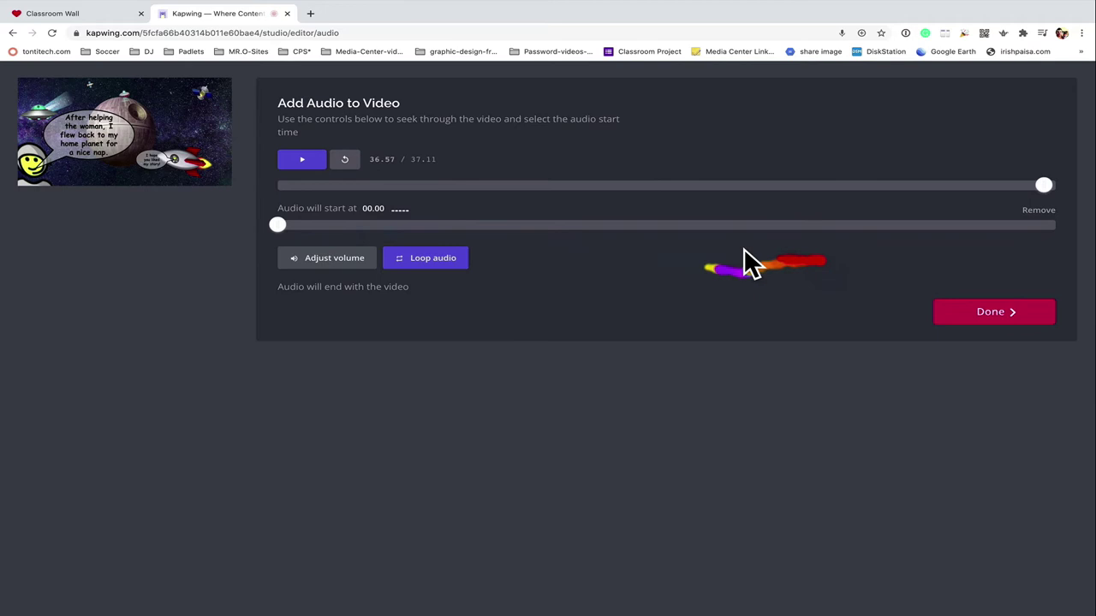
{"action": "left_click", "coordinate": [341, 268]}
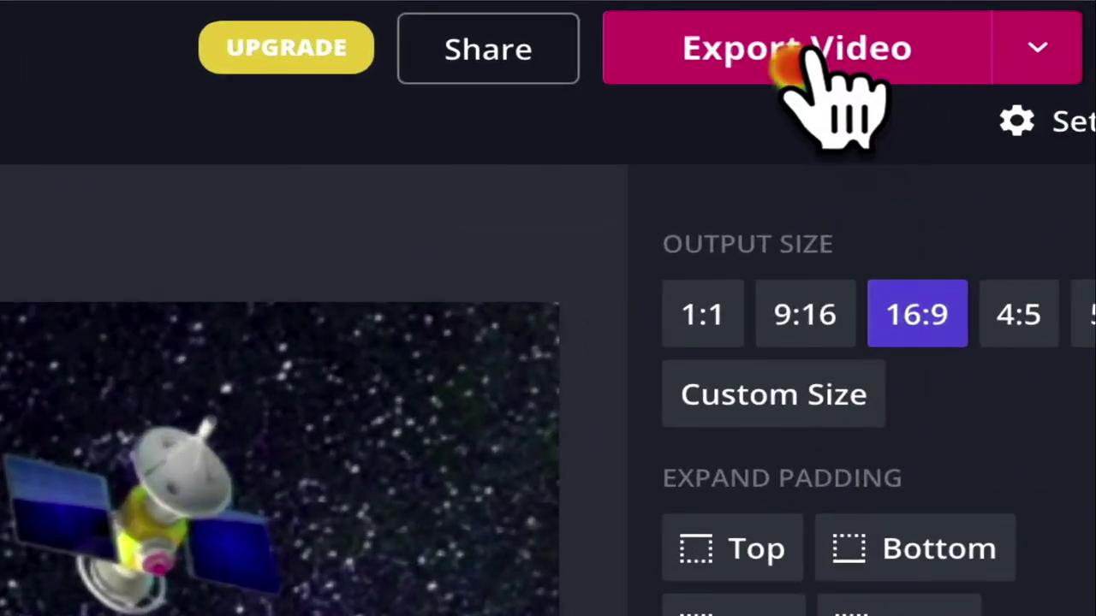
Export the 37-second story video and download it as an MP4.
{"action": "left_click", "coordinate": [811, 52]}
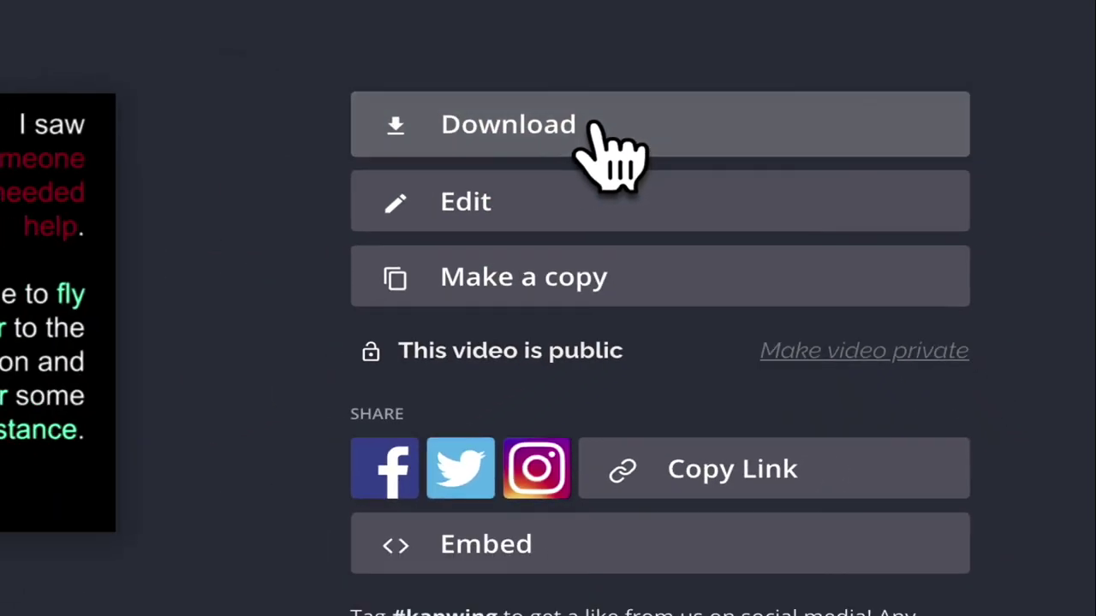
{"action": "left_click", "coordinate": [497, 92]}
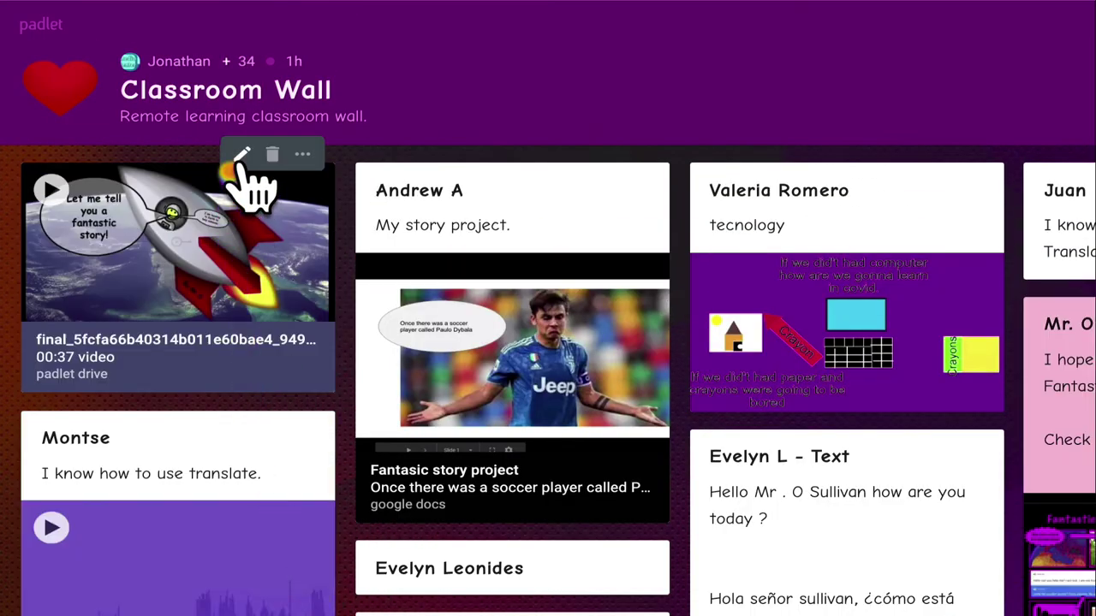
Title the video post with the author's name and add 'This is my Fantastic Story Project (🚀, 1, 2). I hope you like it.'.
{"action": "left_click", "coordinate": [243, 156]}
{"action": "type", "text": "mr"}
{"action": "key", "text": "Return"}
{"action": "type", "text": "Thi"}
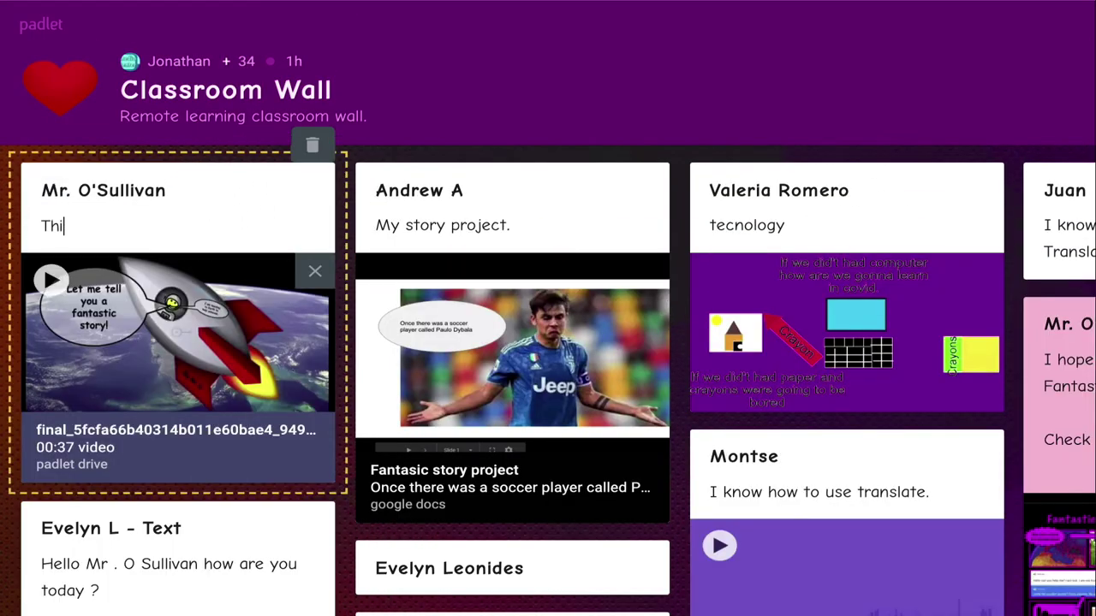
{"action": "type", "text": "s is my Fantastic Story Project (🚀, 1, 2)."}
{"action": "key", "text": "Return"}
{"action": "key", "text": "Return"}
{"action": "type", "text": "I hope you like it"}
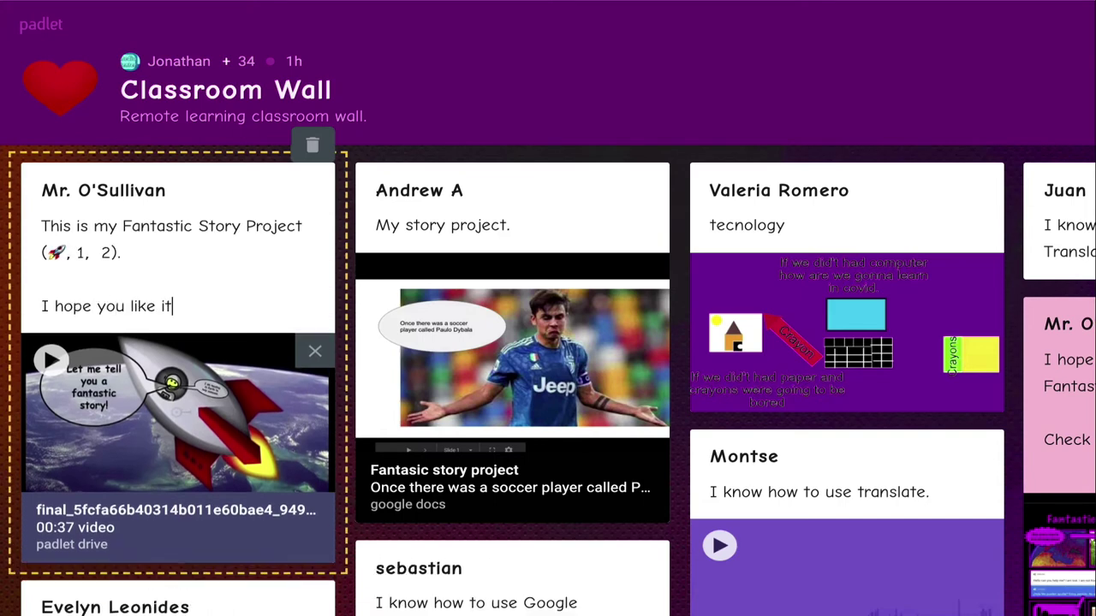
{"action": "type", "text": "."}
{"action": "left_click", "coordinate": [71, 93]}
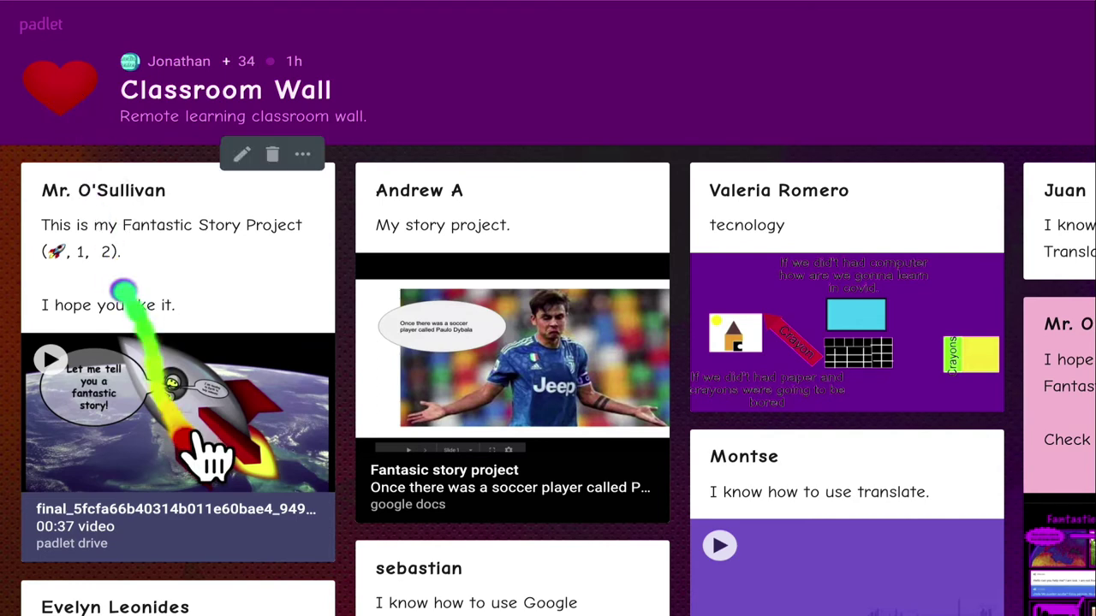
Play the story video in the Padlet Classroom Wall post's inline player.
{"action": "left_click", "coordinate": [225, 441]}
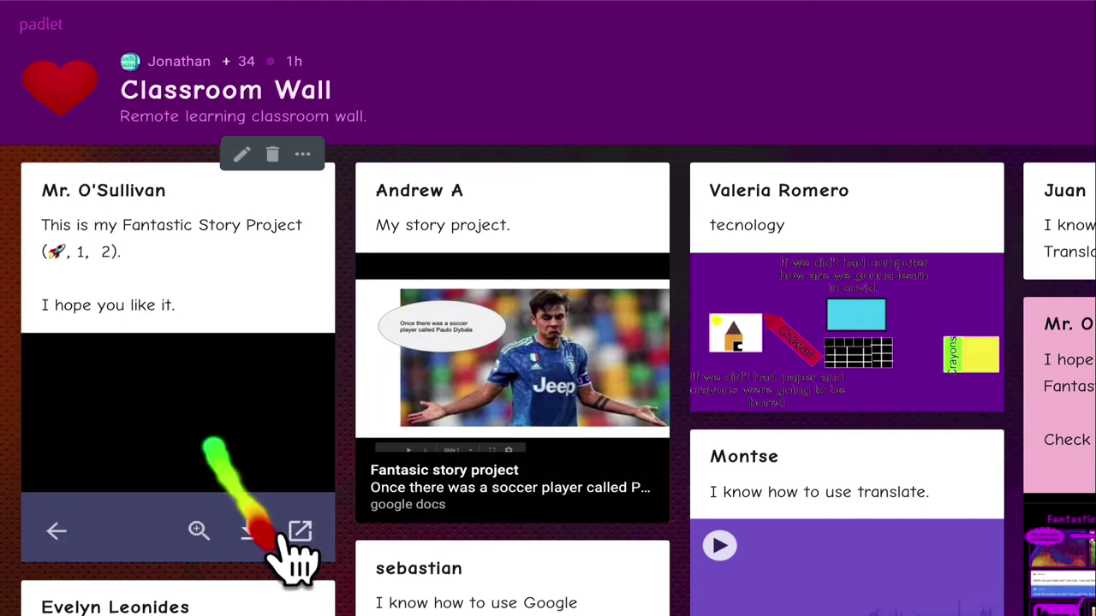